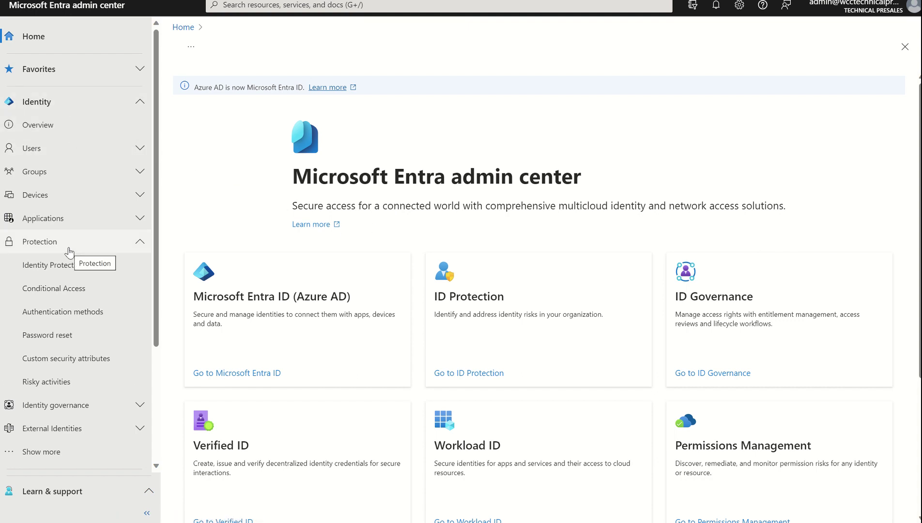
Step: Go to Protection > Authentication methods and view the method policies list
{"action": "left_click", "coordinate": [65, 323]}
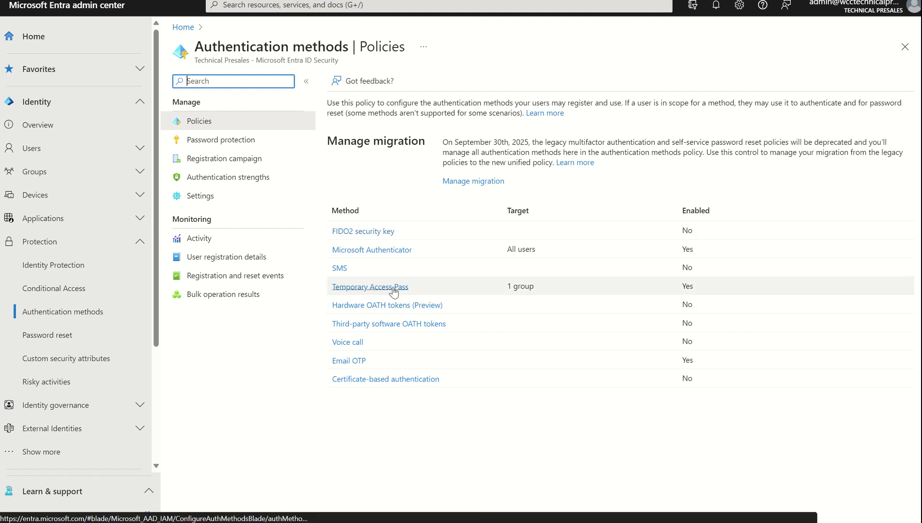
Step: Open the Temporary Access Pass policy and show its lifetime, one-time use and length settings
{"action": "left_click", "coordinate": [393, 288]}
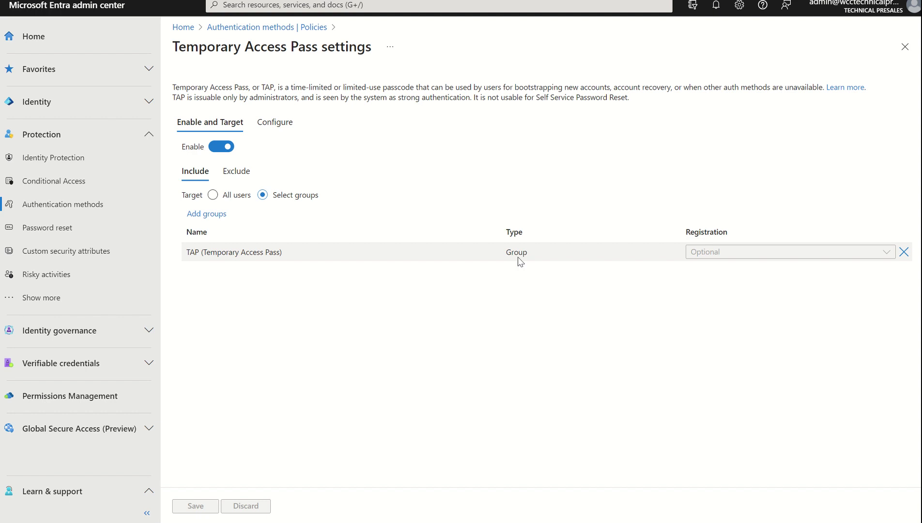
{"action": "left_click", "coordinate": [269, 123]}
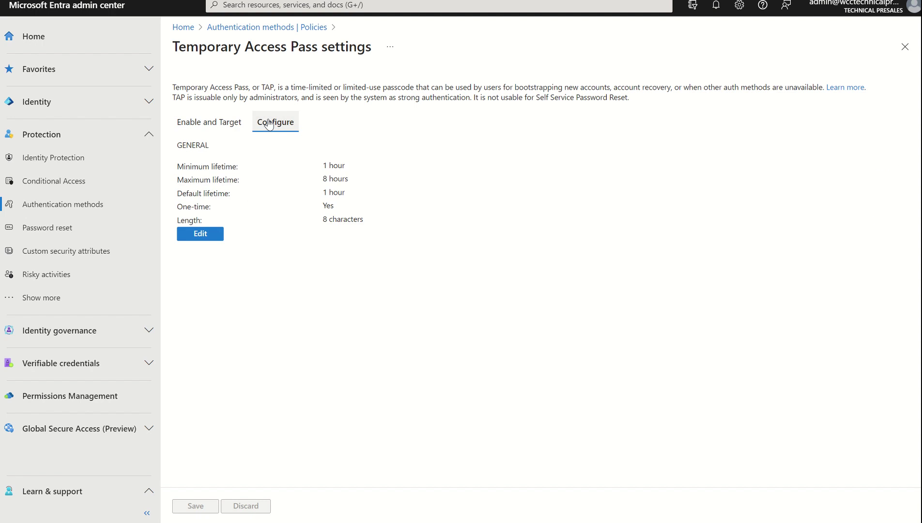
Step: Edit the Temporary Access Pass settings and set Require one-time use to No
{"action": "left_click", "coordinate": [189, 236]}
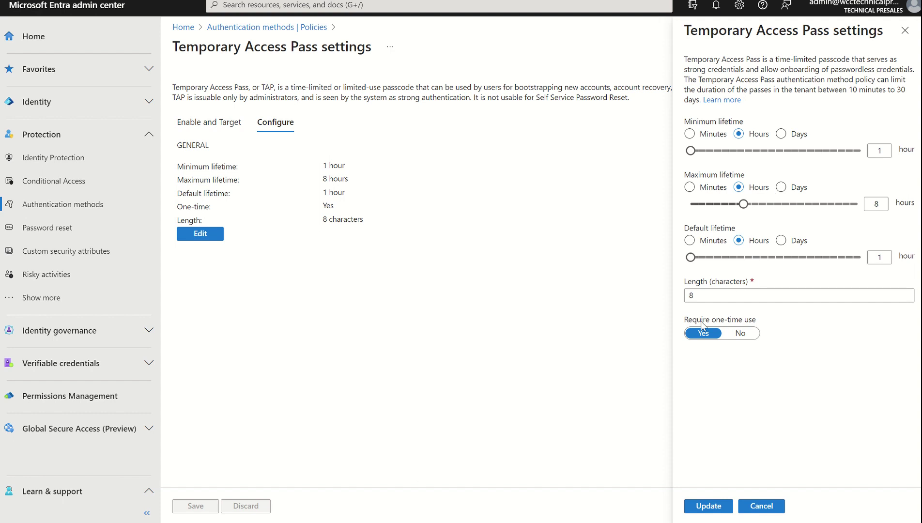
{"action": "left_click", "coordinate": [738, 337]}
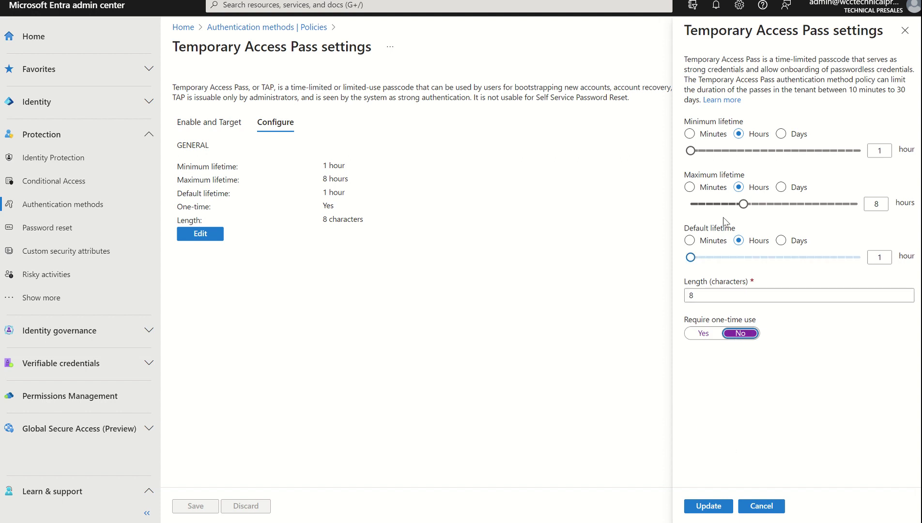
Step: Update and save the Temporary Access Pass policy, then expand Users in the navigation
{"action": "left_click", "coordinate": [707, 505]}
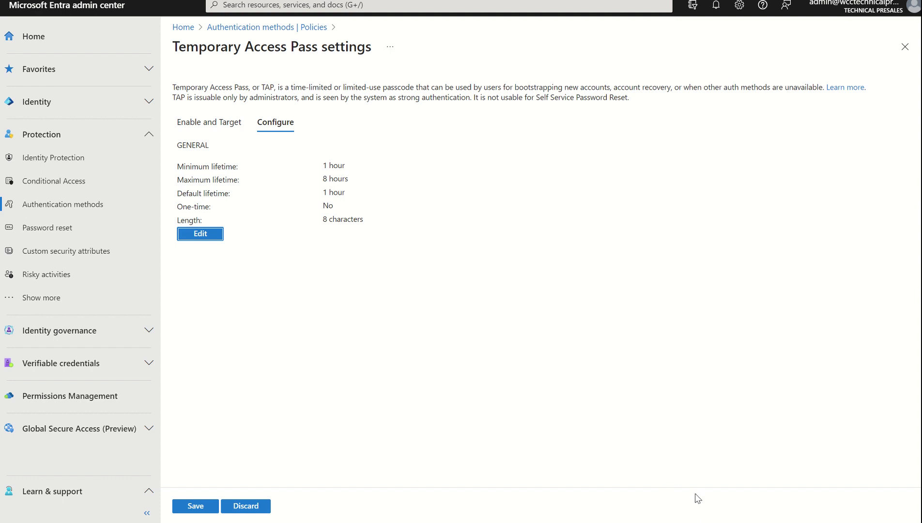
{"action": "left_click", "coordinate": [198, 505]}
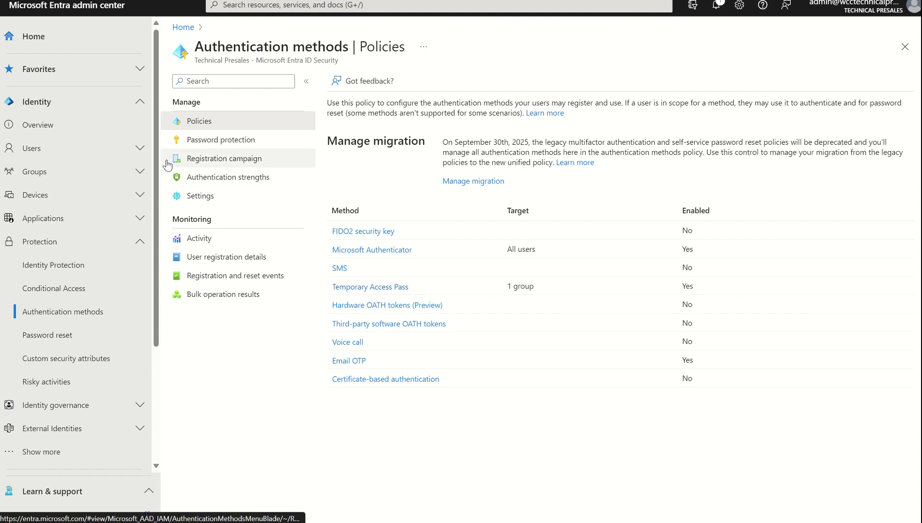
{"action": "left_click", "coordinate": [127, 159]}
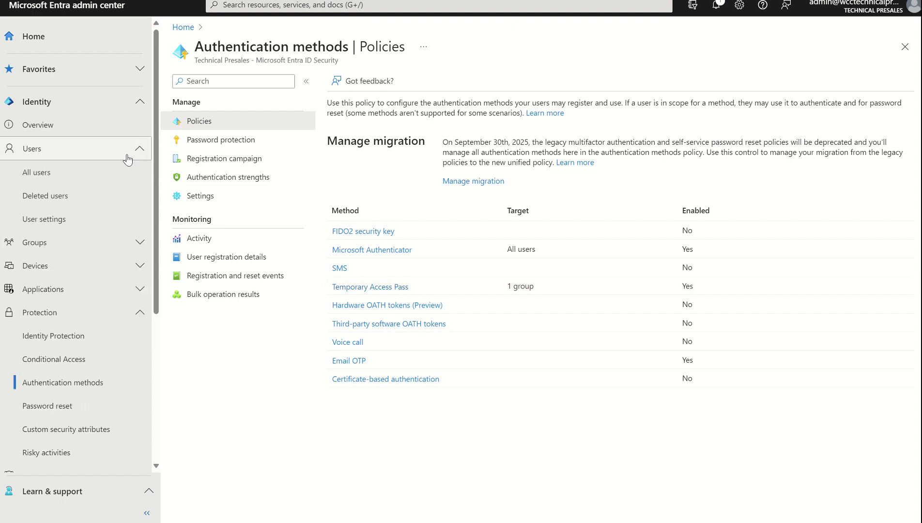
Step: Search All users for the account, open its profile and view its Authentication methods
{"action": "left_click", "coordinate": [87, 175]}
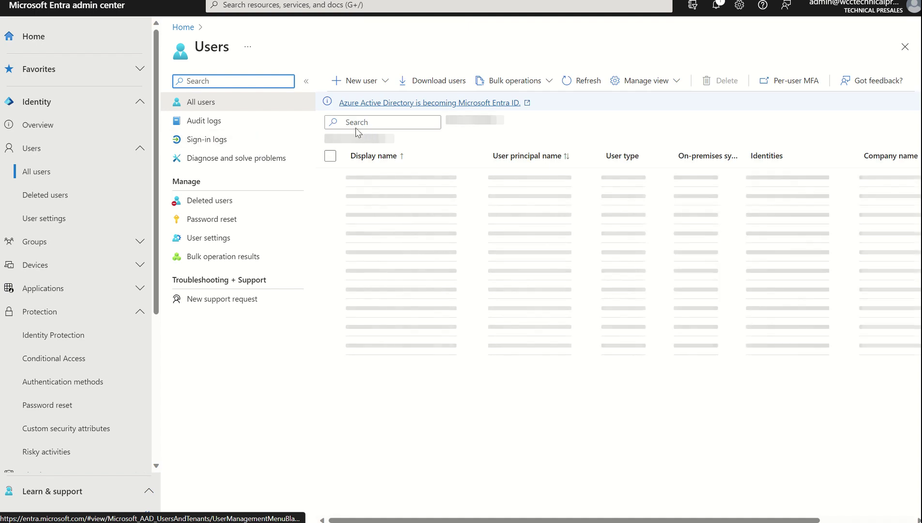
{"action": "left_click", "coordinate": [359, 122]}
{"action": "type", "text": "smile"}
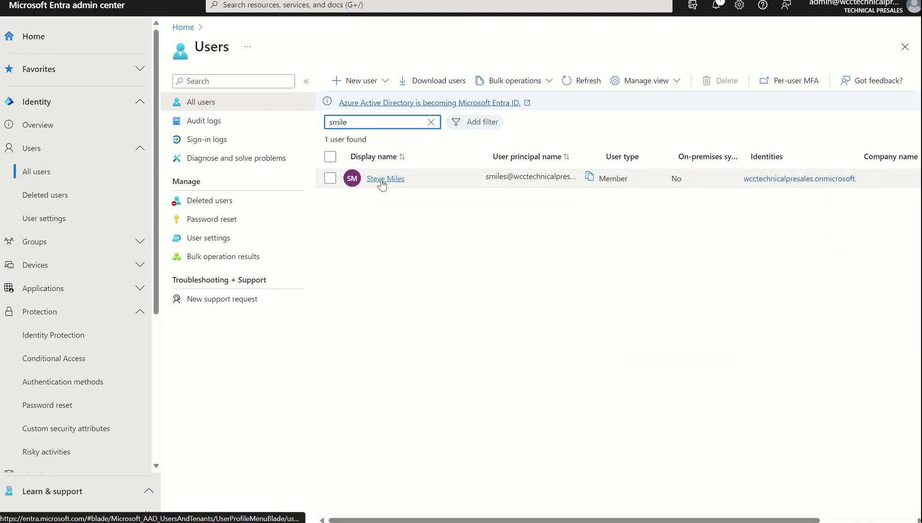
{"action": "left_click", "coordinate": [382, 180]}
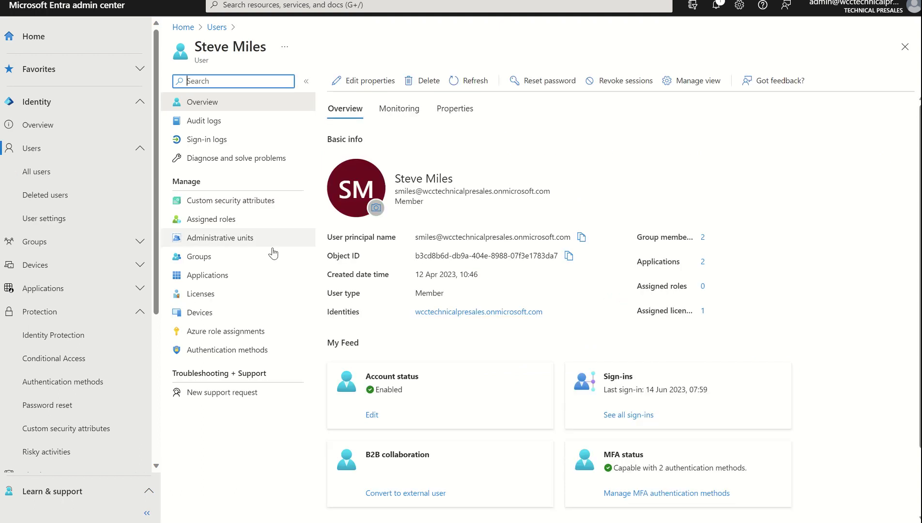
{"action": "left_click", "coordinate": [240, 351]}
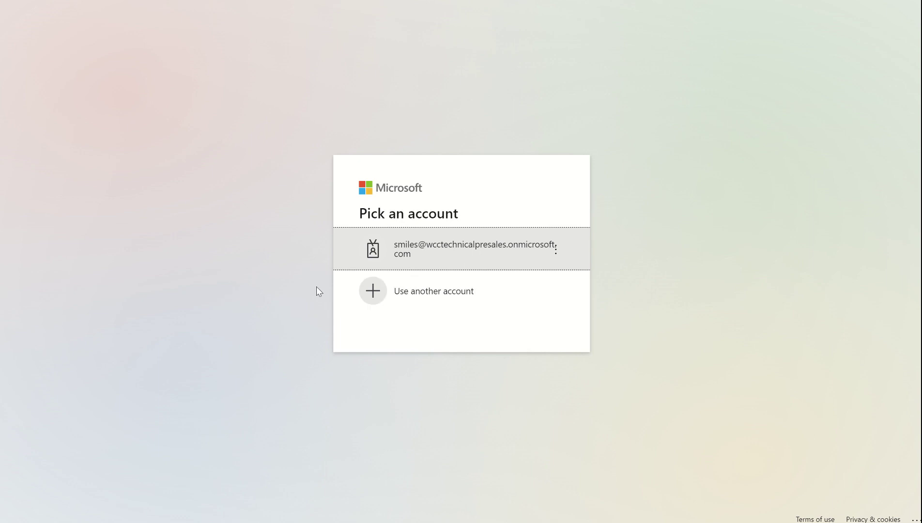
Step: Sign in as the user by choosing their account and entering the account password
{"action": "left_click", "coordinate": [427, 259]}
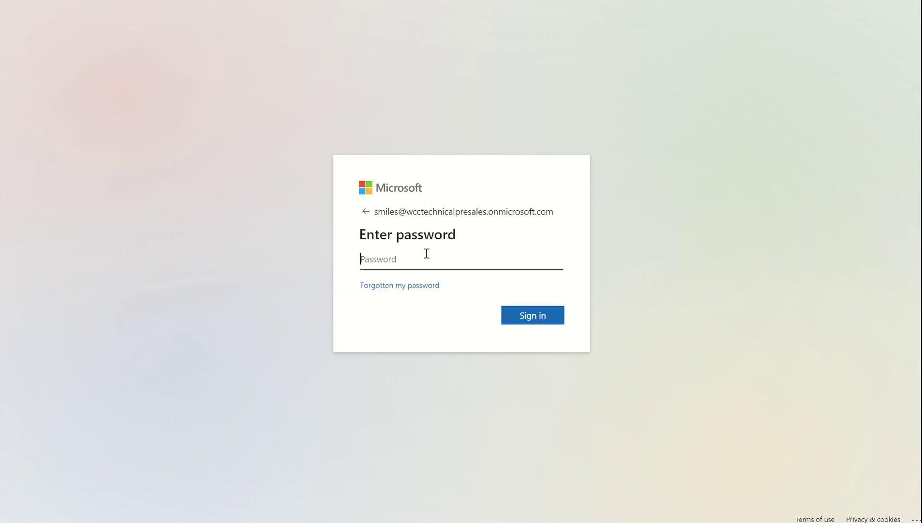
{"action": "type", "text": "••••••••••"}
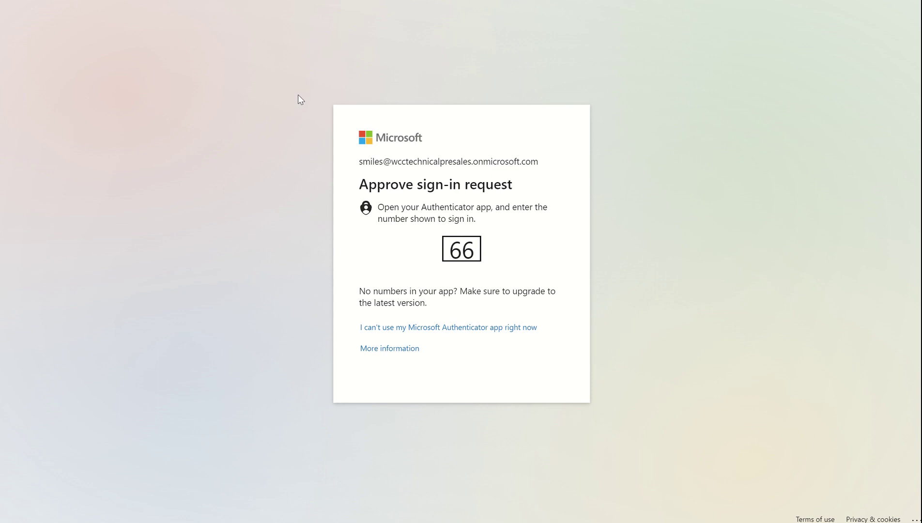
Step: Return to the admin center and choose + Add authentication method for the user
{"action": "key", "text": "ctrl+l"}
{"action": "type", "text": "porta"}
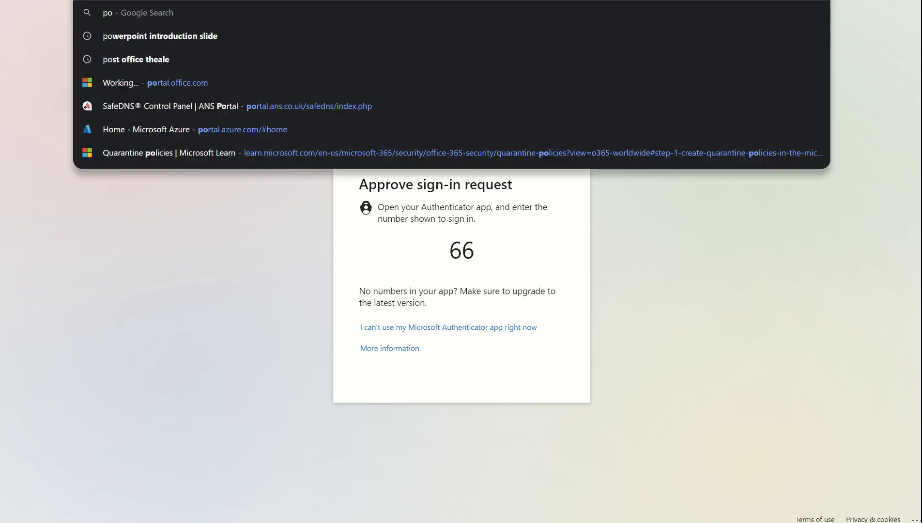
{"action": "type", "text": "l.of"}
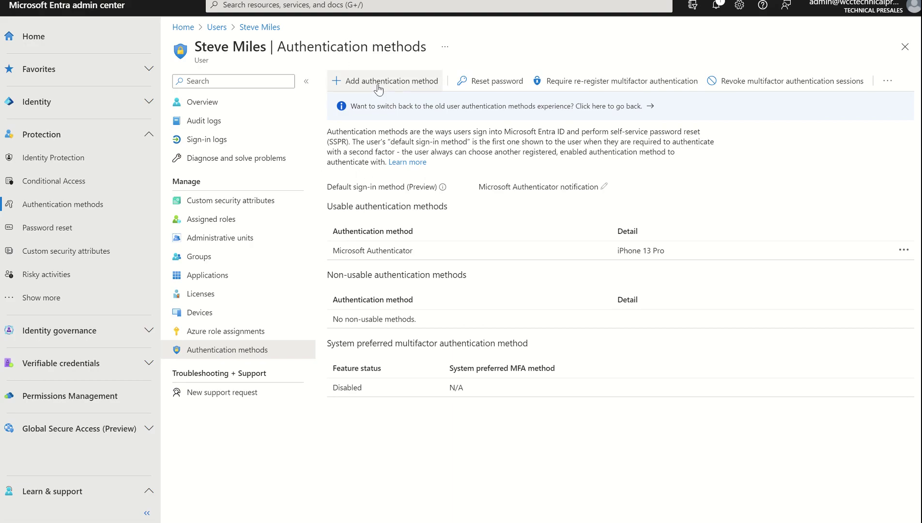
{"action": "left_click", "coordinate": [377, 86]}
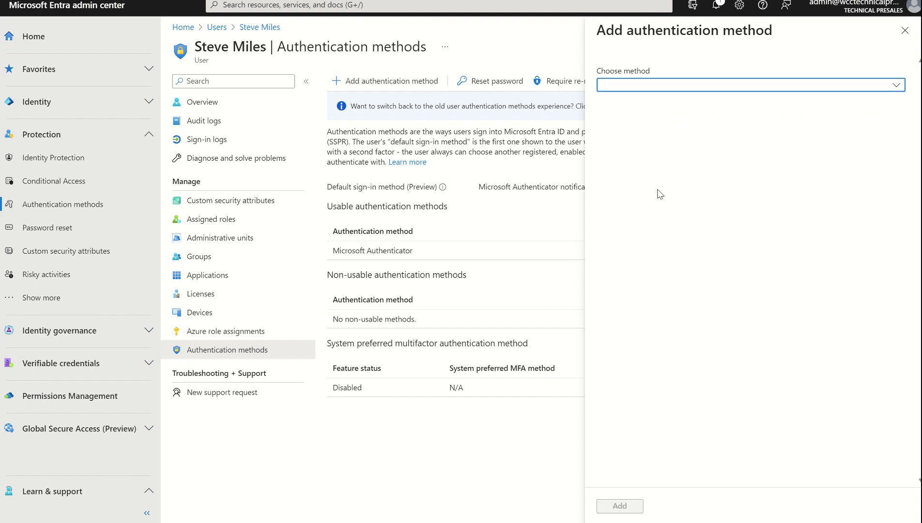
Step: Add a Temporary Access Pass for the user lasting 1 hour with one-time use No
{"action": "left_click", "coordinate": [896, 85]}
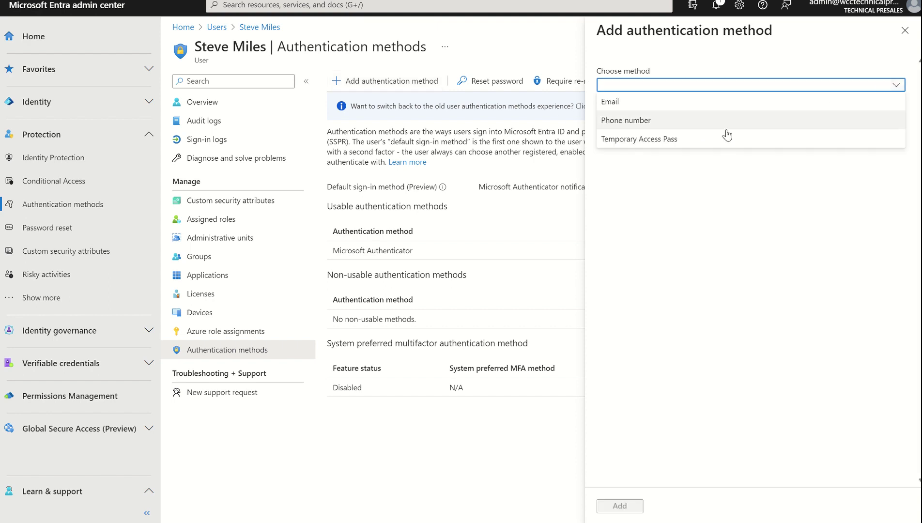
{"action": "left_click", "coordinate": [714, 139]}
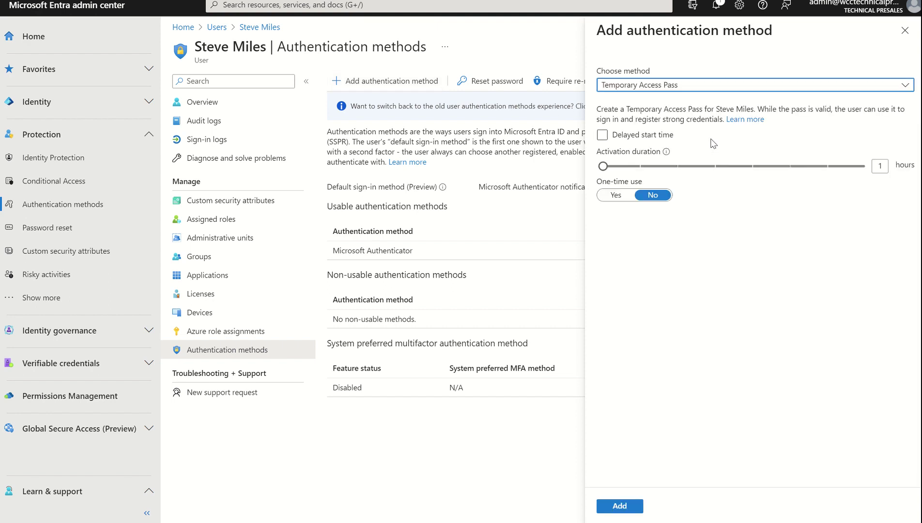
{"action": "left_click", "coordinate": [614, 137]}
{"action": "left_click", "coordinate": [620, 507]}
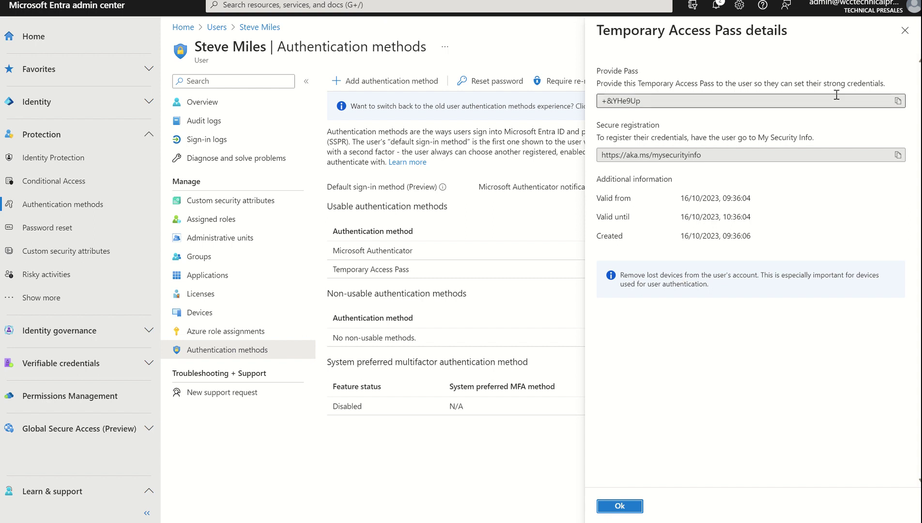
Step: Copy the new Temporary Access Pass value from its details pane
{"action": "left_click", "coordinate": [898, 102]}
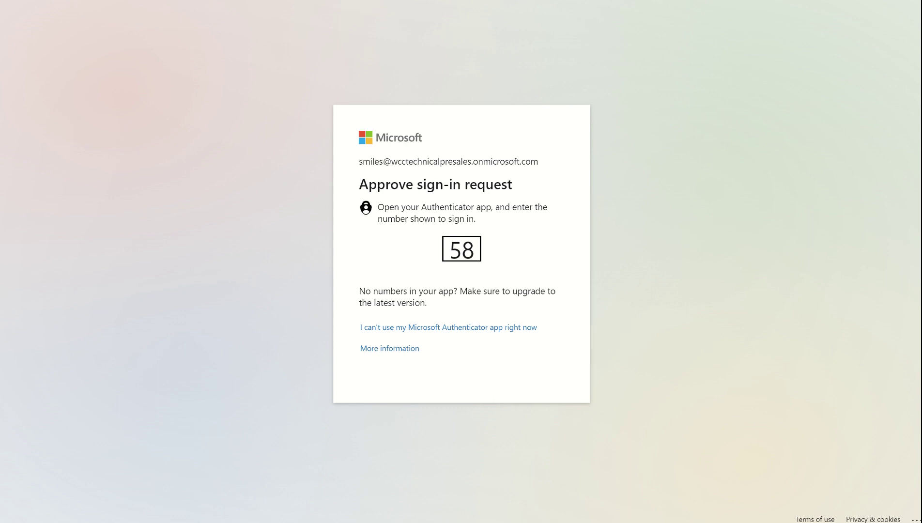
Step: Sign in at portal.office.com with the pasted Temporary Access Pass, answering No to Stay signed in
{"action": "key", "text": "ctrl+l"}
{"action": "type", "text": "portal."}
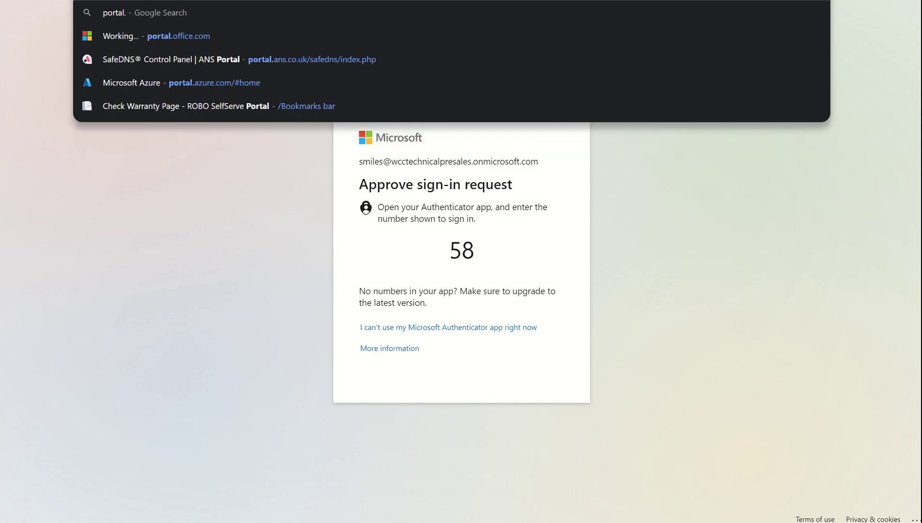
{"action": "type", "text": "off"}
{"action": "key", "text": "Return"}
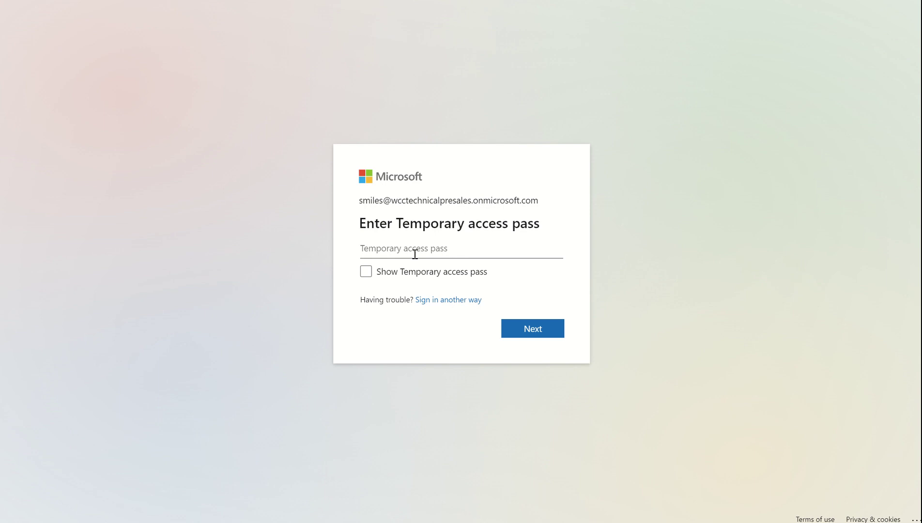
{"action": "left_click", "coordinate": [415, 254]}
{"action": "key", "text": "ctrl+v"}
{"action": "left_click", "coordinate": [528, 334]}
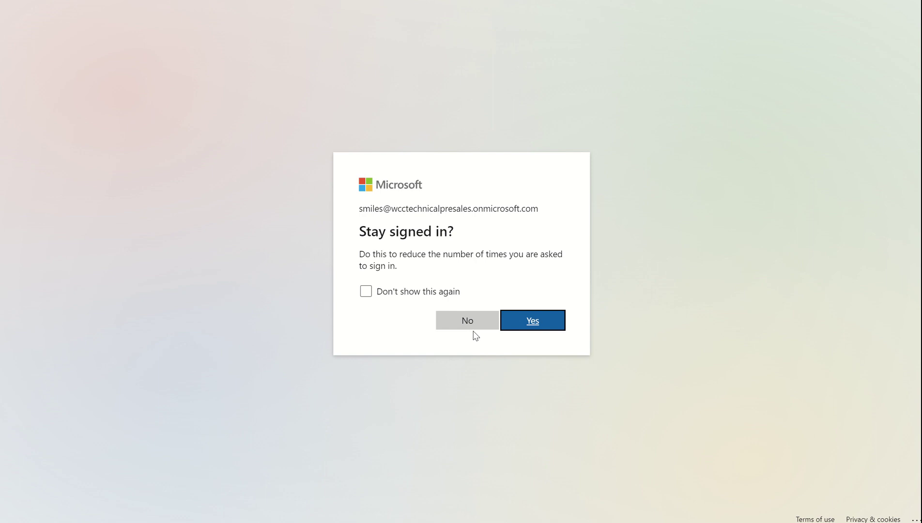
{"action": "left_click", "coordinate": [468, 324]}
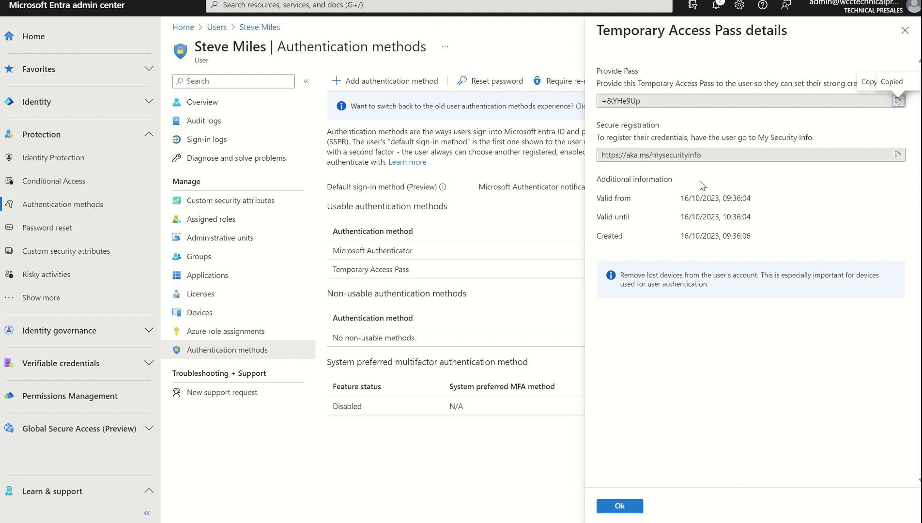
Step: Copy the aka.ms/mysecurityinfo link, dismiss the Microsoft 365 welcome tour, and open the link
{"action": "left_click", "coordinate": [899, 155]}
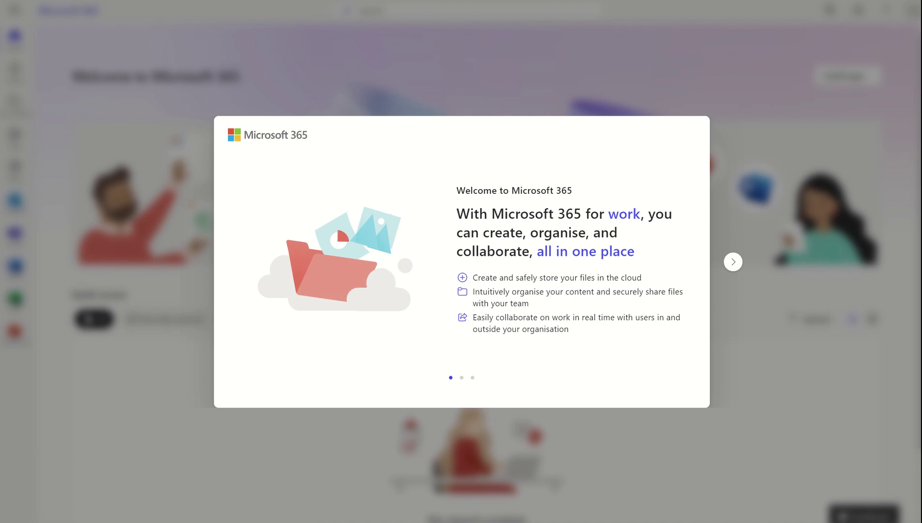
{"action": "left_click", "coordinate": [731, 266]}
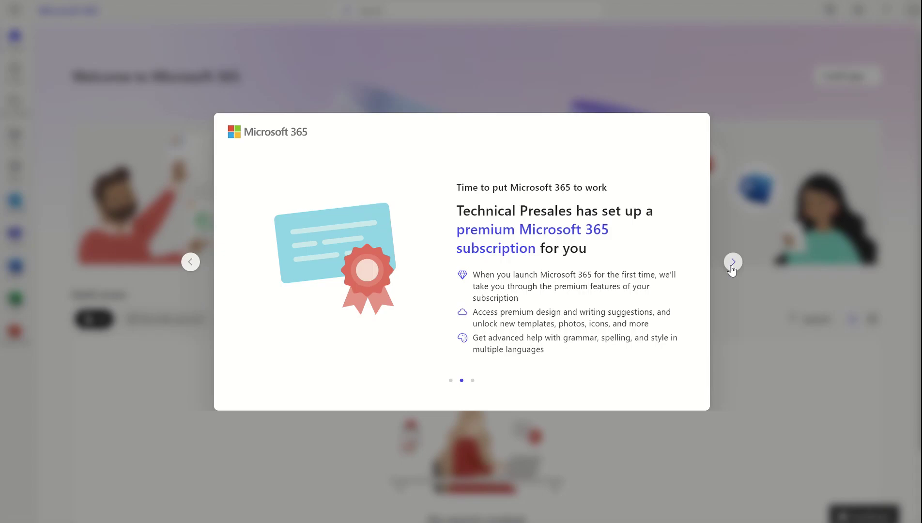
{"action": "left_click", "coordinate": [732, 267]}
{"action": "left_click", "coordinate": [732, 263]}
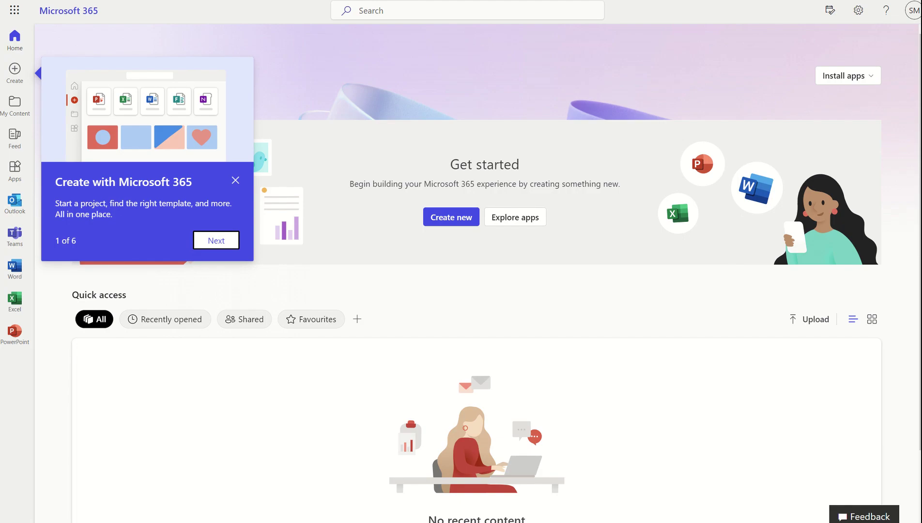
{"action": "key", "text": "ctrl+l"}
{"action": "key", "text": "ctrl+v"}
{"action": "key", "text": "Return"}
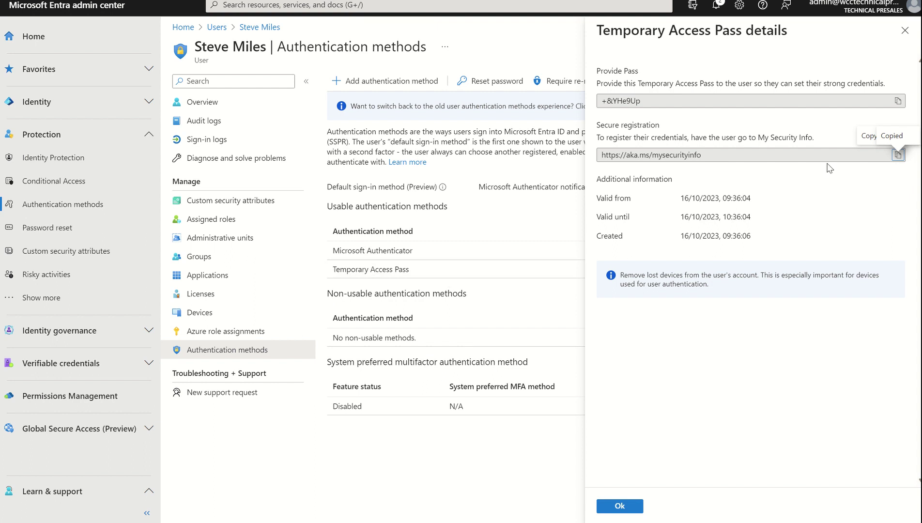
Step: Sign in with the re-copied Temporary Access Pass, answering No to staying signed in
{"action": "left_click", "coordinate": [898, 101]}
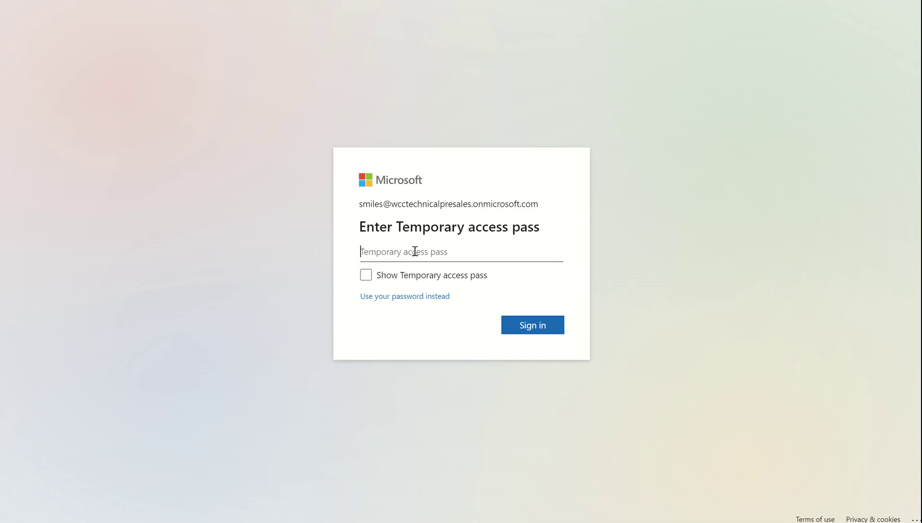
{"action": "left_click", "coordinate": [407, 254]}
{"action": "key", "text": "ctrl+v"}
{"action": "left_click", "coordinate": [533, 325]}
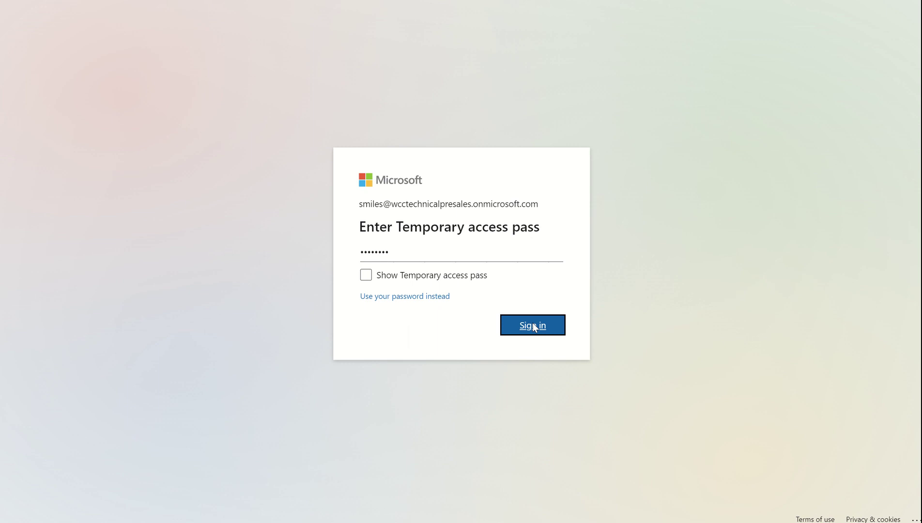
{"action": "left_click", "coordinate": [475, 318]}
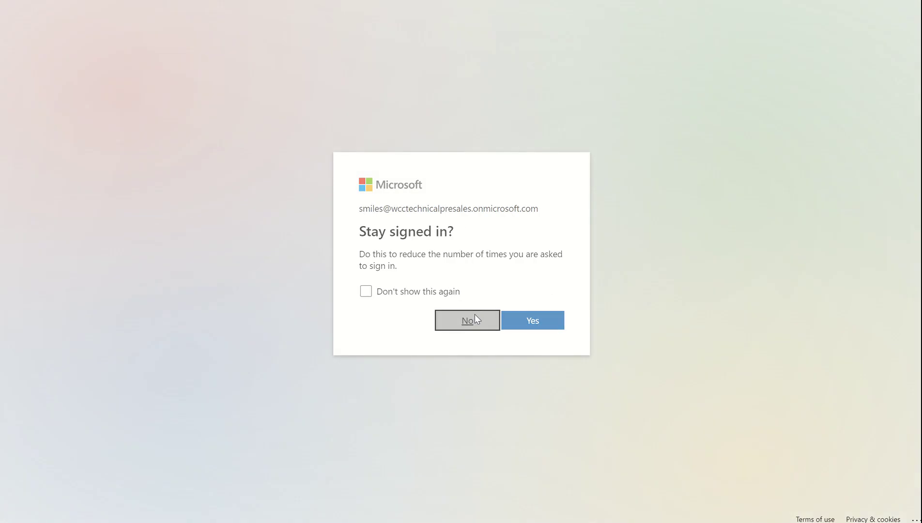